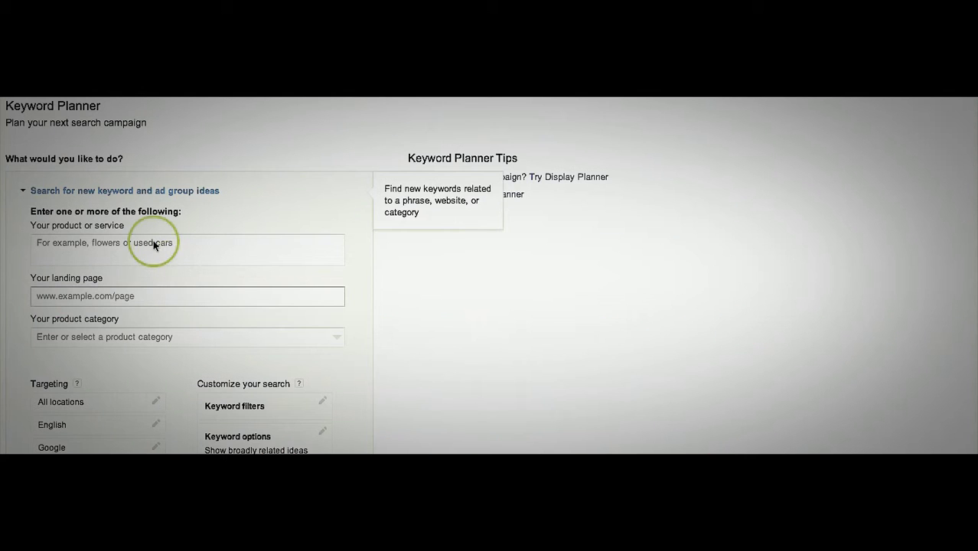
Enter 'wordpress' as the product or service and scroll down to the Get ideas button
{"action": "left_click", "coordinate": [173, 240]}
{"action": "type", "text": "w"}
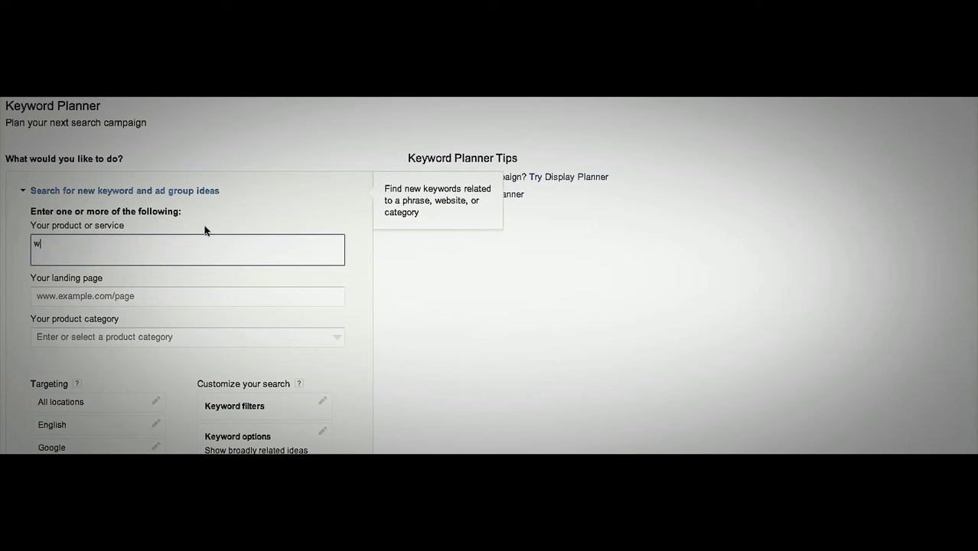
{"action": "type", "text": "ordpress"}
{"action": "key", "text": "Return"}
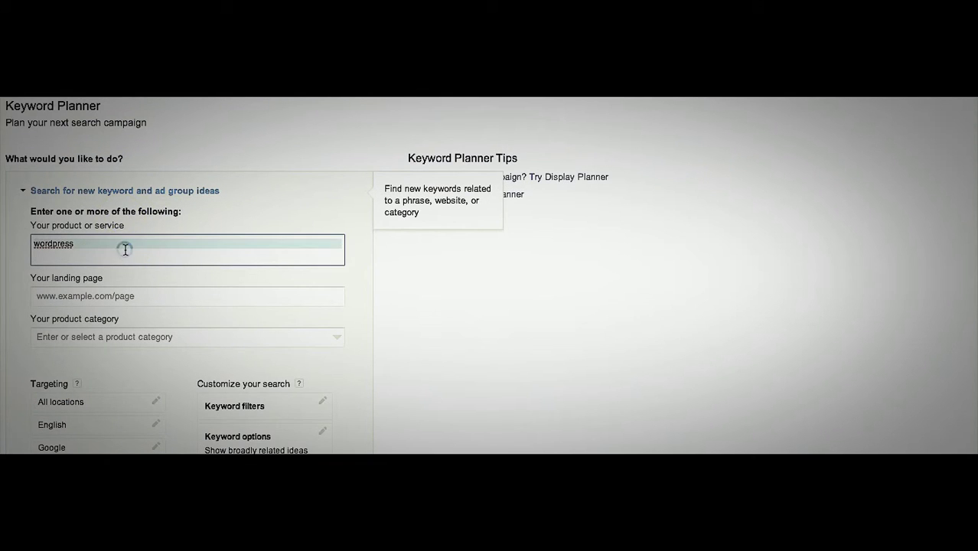
{"action": "triple_click", "coordinate": [125, 249]}
{"action": "left_click", "coordinate": [253, 195]}
{"action": "scroll", "coordinate": [268, 283], "scroll_direction": "down", "scroll_amount": 3}
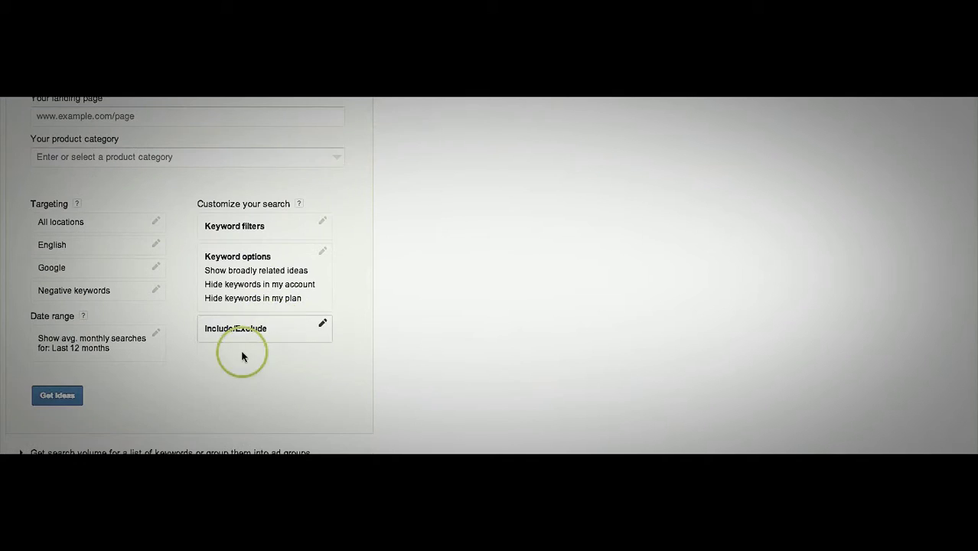
{"action": "scroll", "coordinate": [67, 397], "scroll_direction": "down", "scroll_amount": 3}
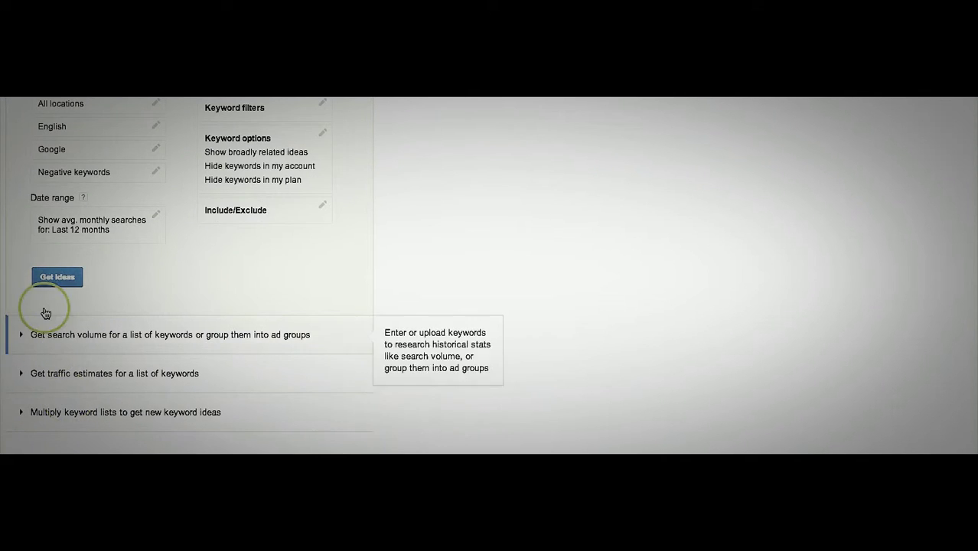
Run the keyword idea search for wordpress
{"action": "left_click", "coordinate": [58, 279]}
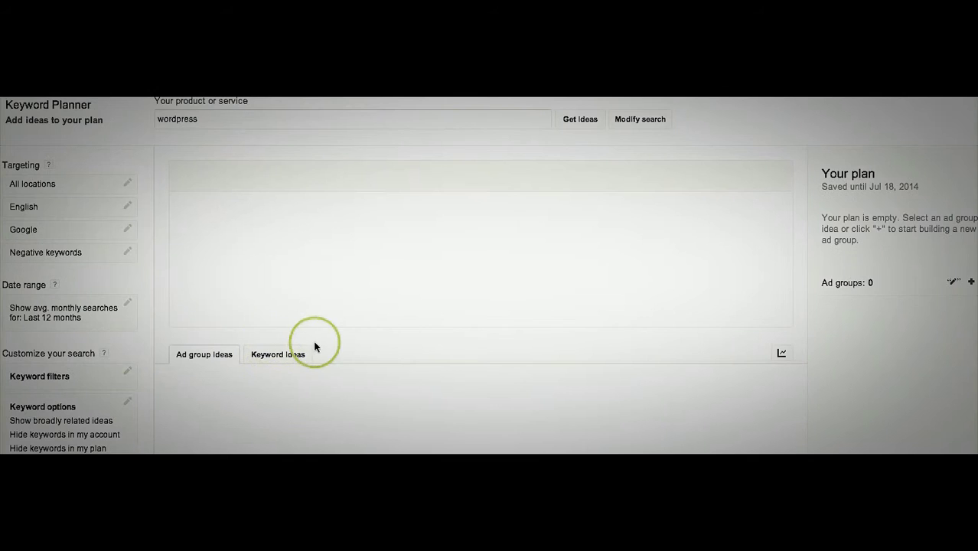
{"action": "left_click", "coordinate": [273, 119]}
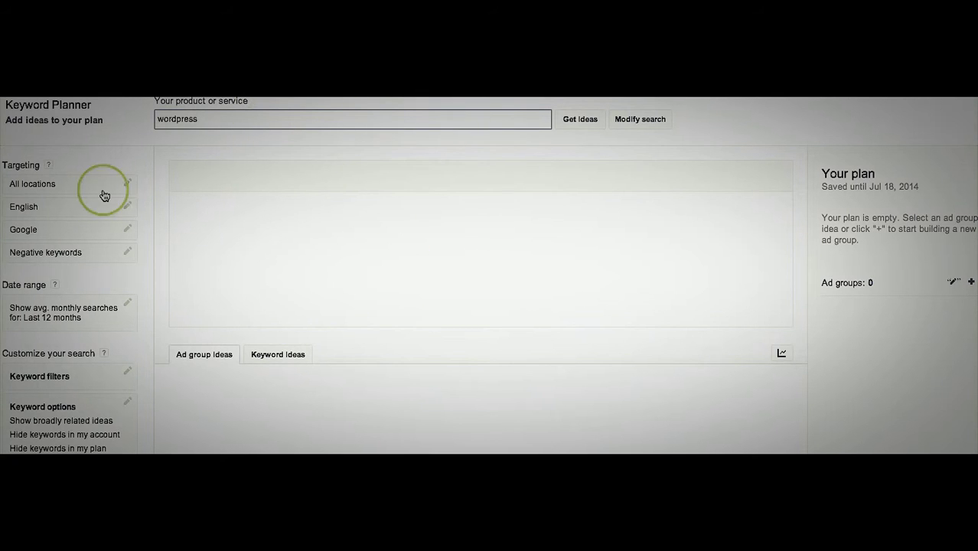
{"action": "left_click", "coordinate": [566, 118]}
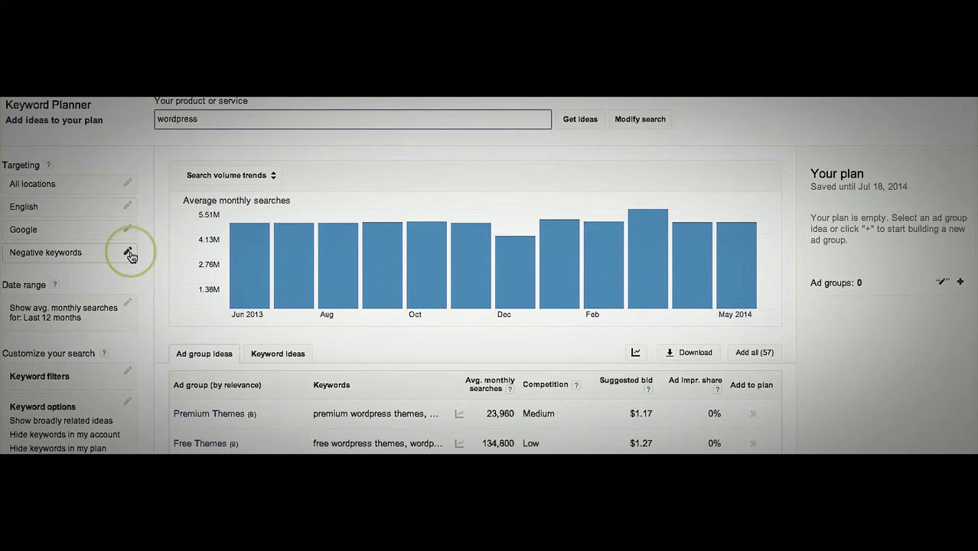
Expand and collapse the Keyword filters and Include/Exclude sidebar panels
{"action": "left_click", "coordinate": [127, 373]}
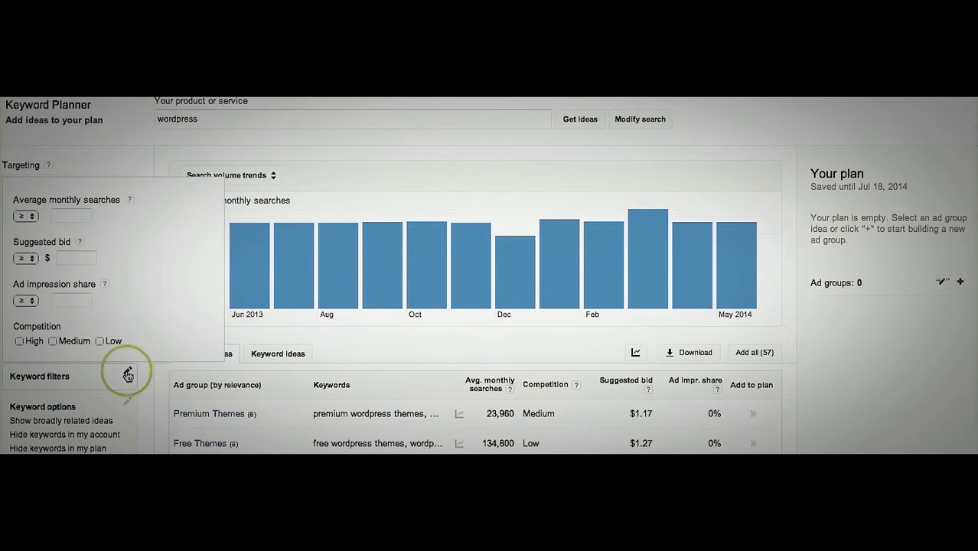
{"action": "left_click", "coordinate": [129, 372]}
{"action": "left_click", "coordinate": [126, 407]}
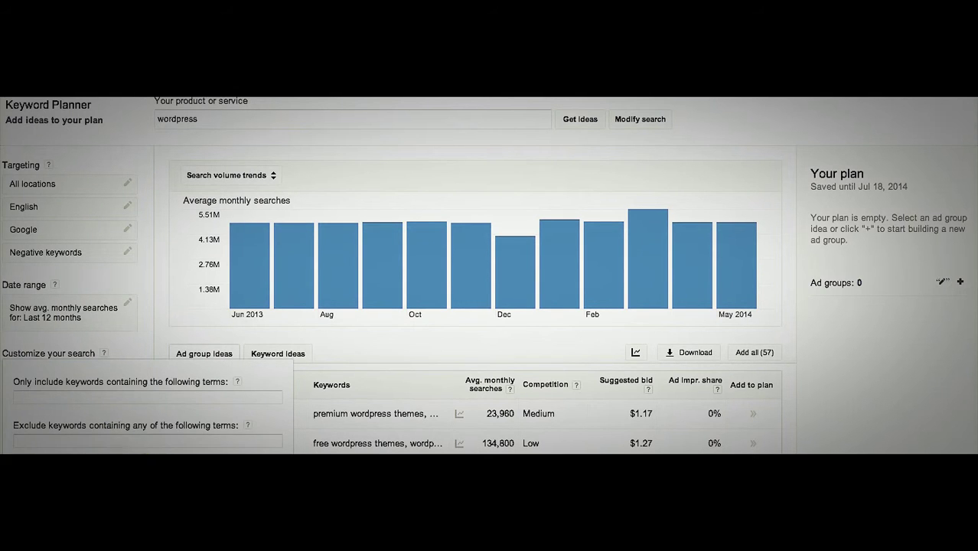
{"action": "left_click", "coordinate": [128, 450]}
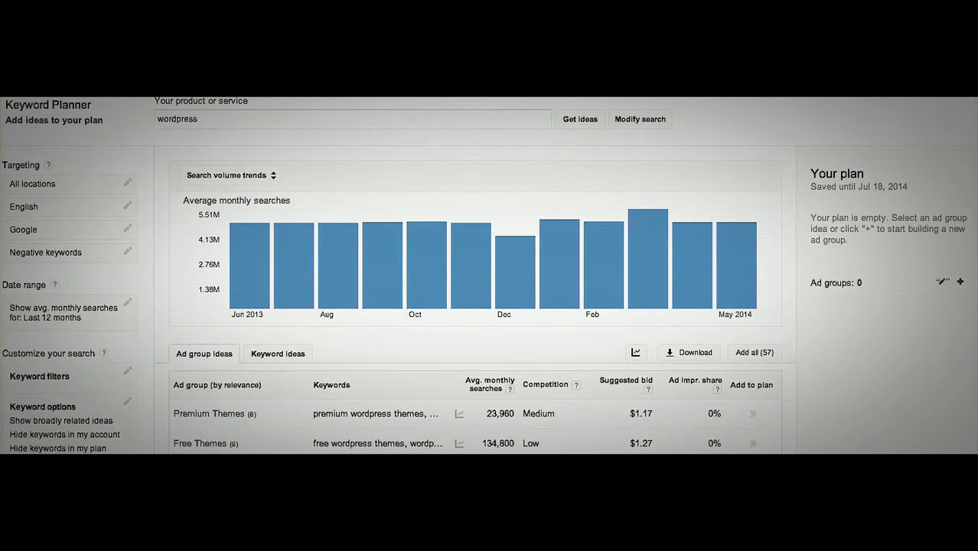
{"action": "left_click", "coordinate": [139, 445]}
{"action": "scroll", "coordinate": [552, 451], "scroll_direction": "down", "scroll_amount": 2}
{"action": "scroll", "coordinate": [552, 451], "scroll_direction": "up", "scroll_amount": 2}
{"action": "scroll", "coordinate": [271, 413], "scroll_direction": "down", "scroll_amount": 3}
{"action": "scroll", "coordinate": [272, 427], "scroll_direction": "down", "scroll_amount": 1}
{"action": "scroll", "coordinate": [273, 427], "scroll_direction": "up", "scroll_amount": 1}
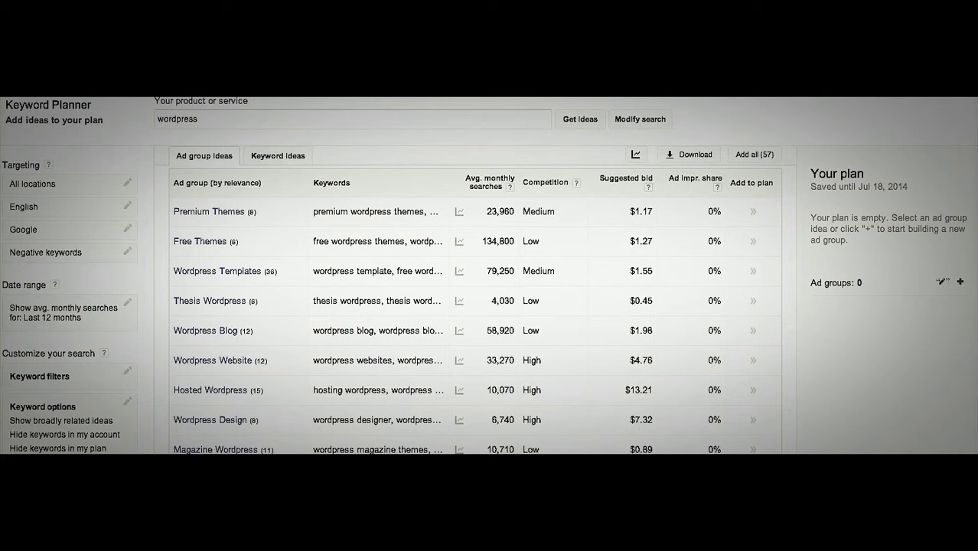
{"action": "scroll", "coordinate": [470, 310], "scroll_direction": "down", "scroll_amount": 5}
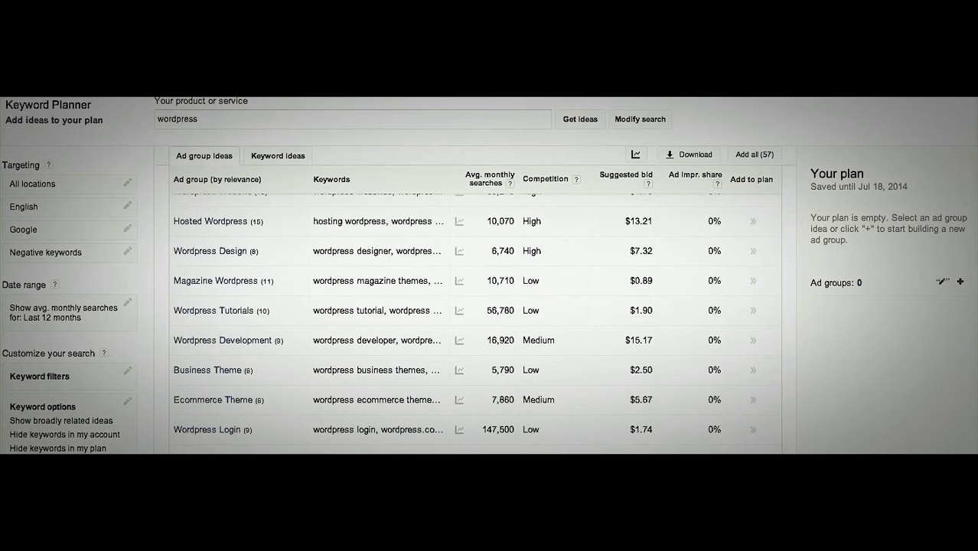
{"action": "scroll", "coordinate": [471, 321], "scroll_direction": "down", "scroll_amount": 7}
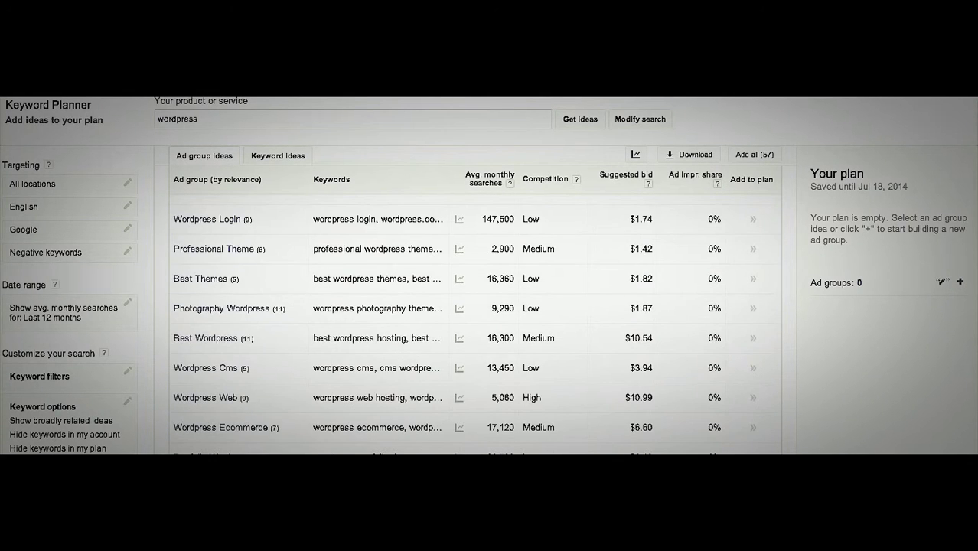
{"action": "scroll", "coordinate": [470, 322], "scroll_direction": "down", "scroll_amount": 2}
{"action": "scroll", "coordinate": [471, 322], "scroll_direction": "down", "scroll_amount": 3}
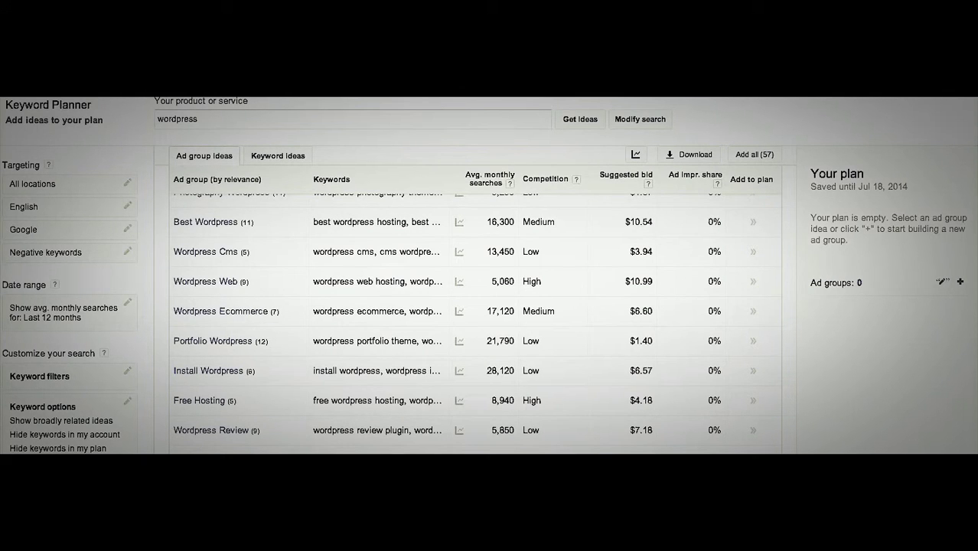
{"action": "scroll", "coordinate": [471, 321], "scroll_direction": "down", "scroll_amount": 4}
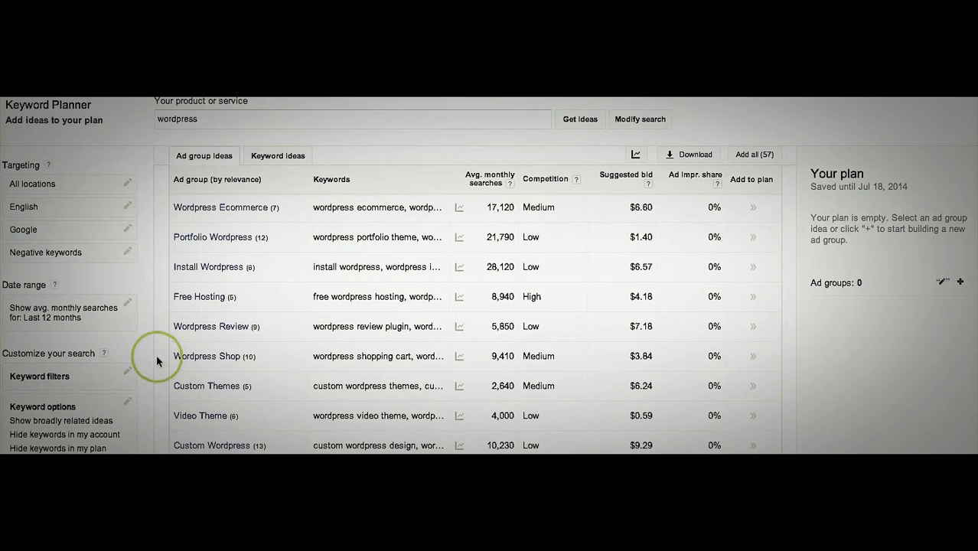
{"action": "scroll", "coordinate": [156, 354], "scroll_direction": "up", "scroll_amount": 5}
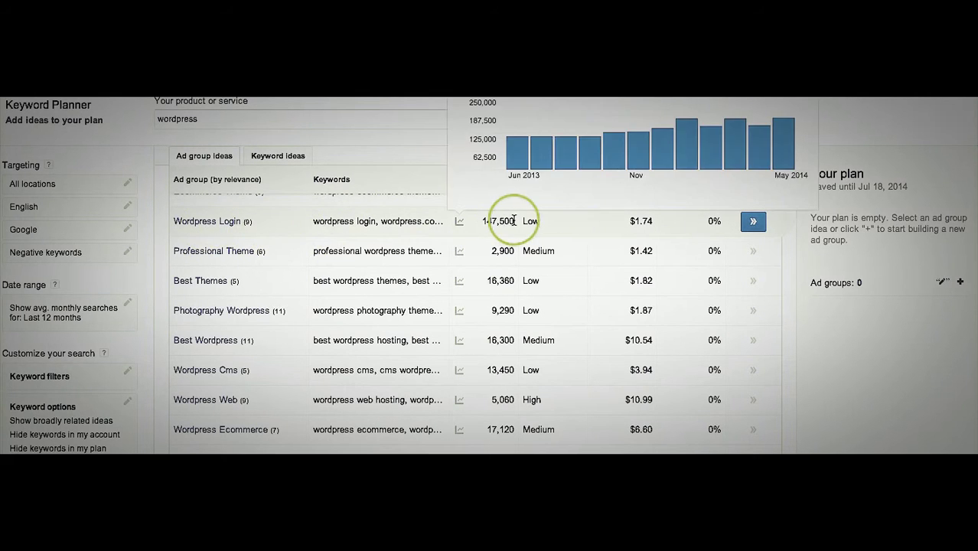
Scroll the ad group ideas table and highlight Wordpress Theme's 370,030 monthly searches
{"action": "scroll", "coordinate": [514, 241], "scroll_direction": "down", "scroll_amount": 2}
{"action": "scroll", "coordinate": [517, 253], "scroll_direction": "up", "scroll_amount": 7}
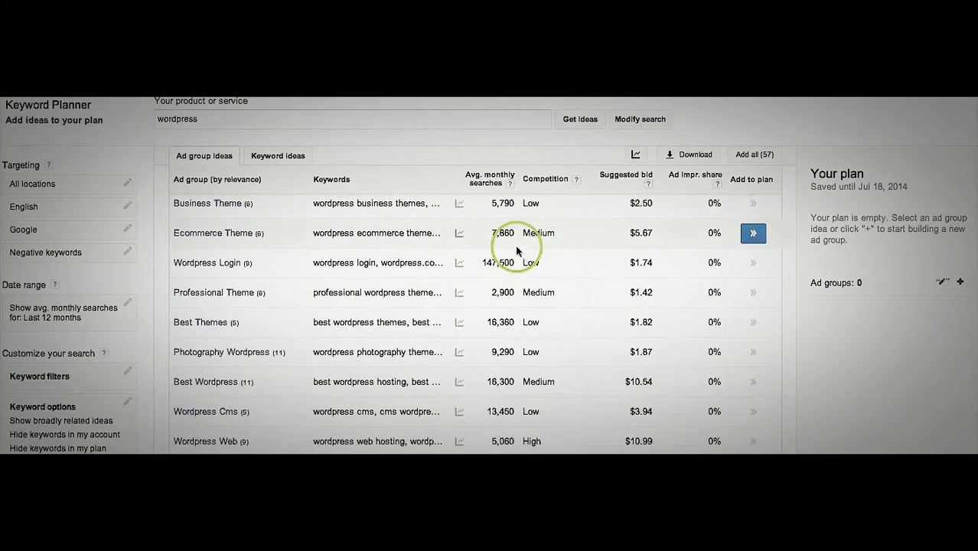
{"action": "scroll", "coordinate": [517, 271], "scroll_direction": "up", "scroll_amount": 8}
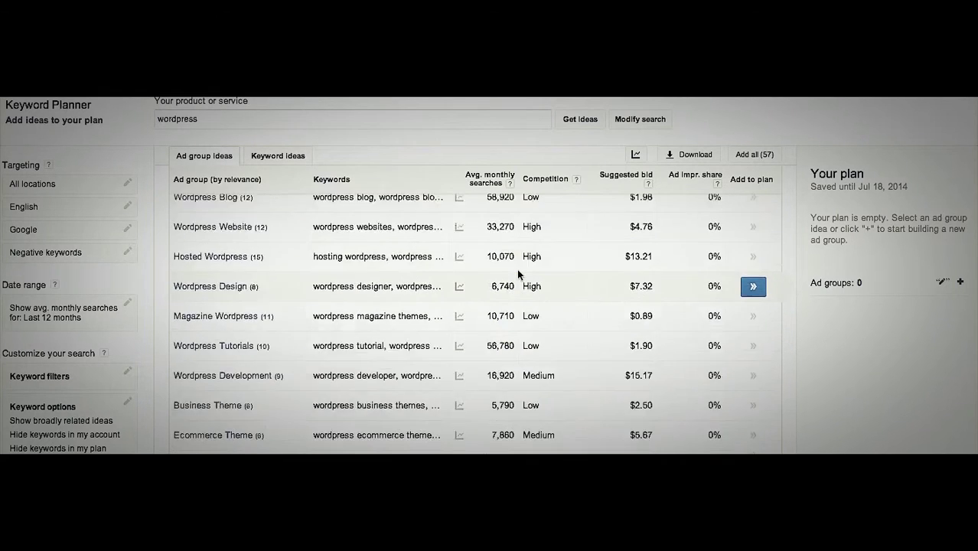
{"action": "scroll", "coordinate": [515, 291], "scroll_direction": "down", "scroll_amount": 18}
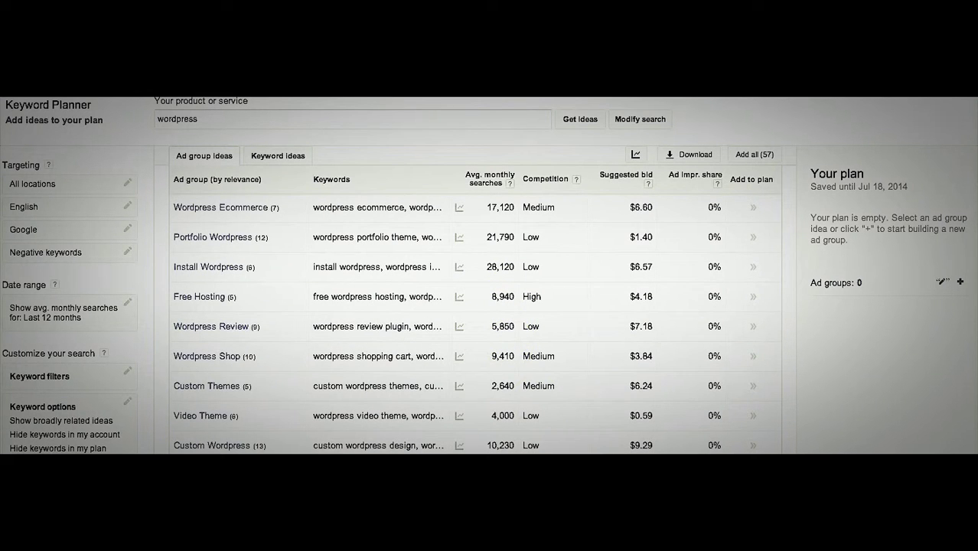
{"action": "scroll", "coordinate": [520, 429], "scroll_direction": "down", "scroll_amount": 9}
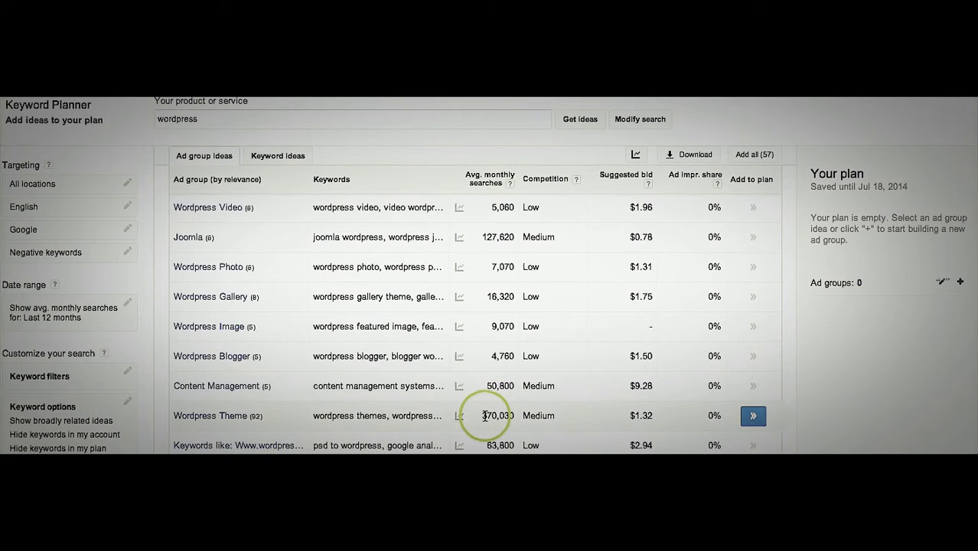
{"action": "left_click_drag", "start_coordinate": [481, 415], "coordinate": [515, 416]}
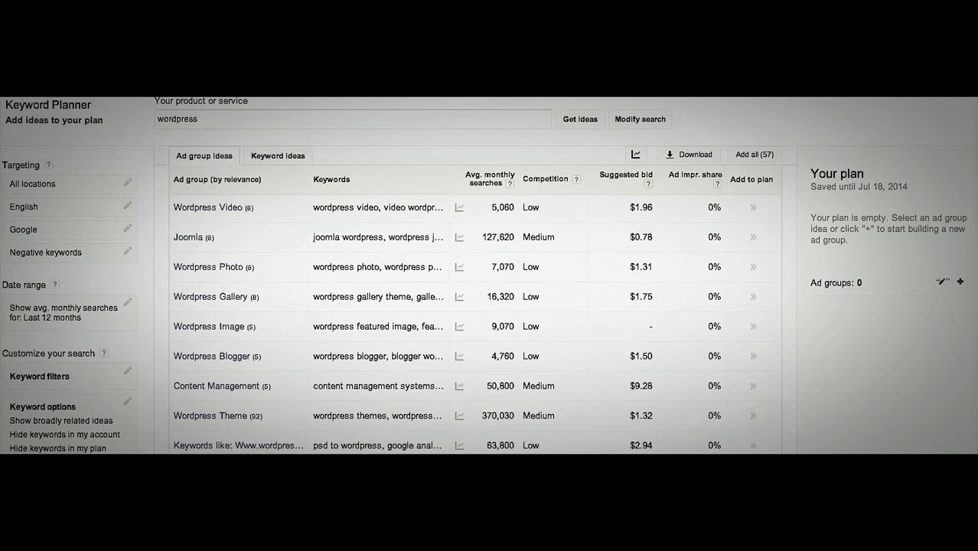
Open the Keywords like: Wordpress ad group and highlight the wordpress keyword's Low competition
{"action": "left_click", "coordinate": [238, 445]}
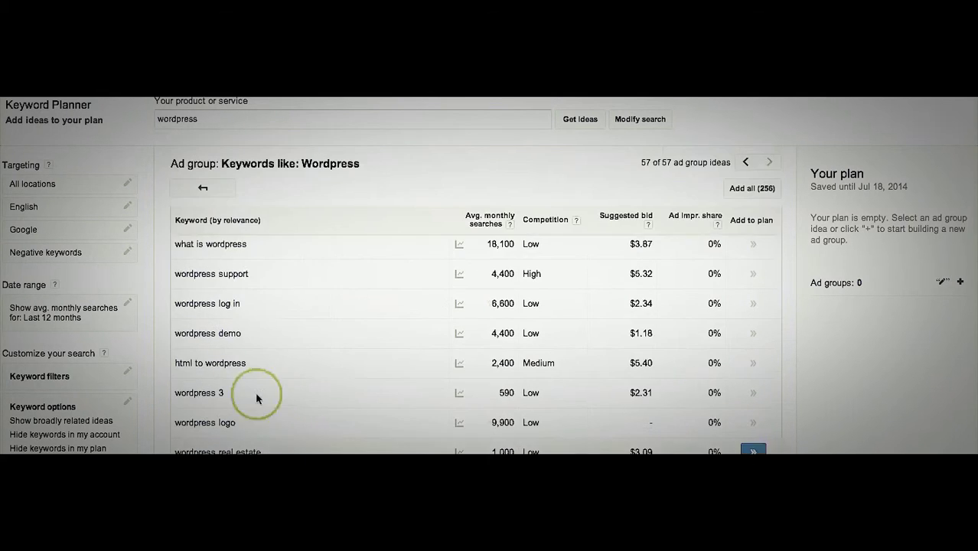
{"action": "scroll", "coordinate": [360, 392], "scroll_direction": "up", "scroll_amount": 1}
{"action": "scroll", "coordinate": [360, 392], "scroll_direction": "up", "scroll_amount": 4}
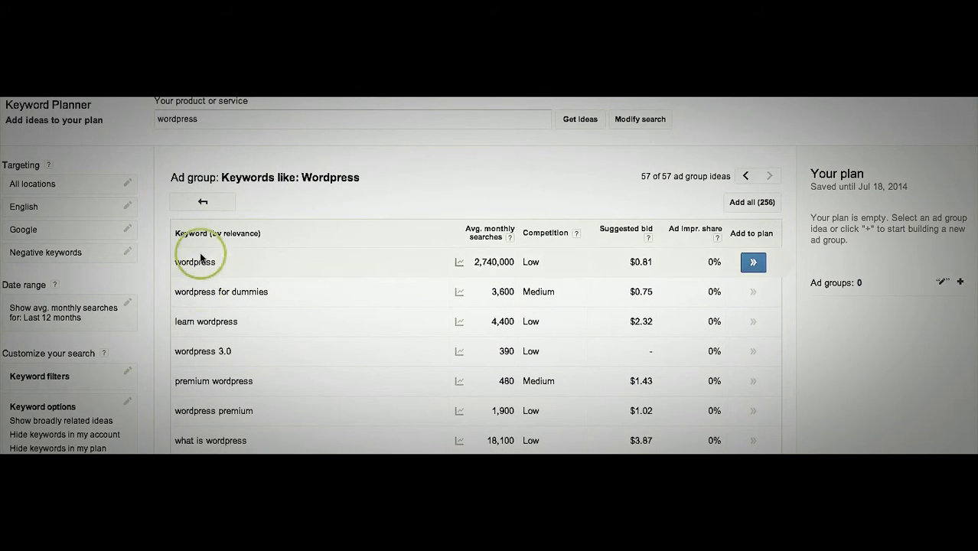
{"action": "left_click", "coordinate": [181, 261]}
{"action": "left_click_drag", "start_coordinate": [181, 261], "coordinate": [217, 262]}
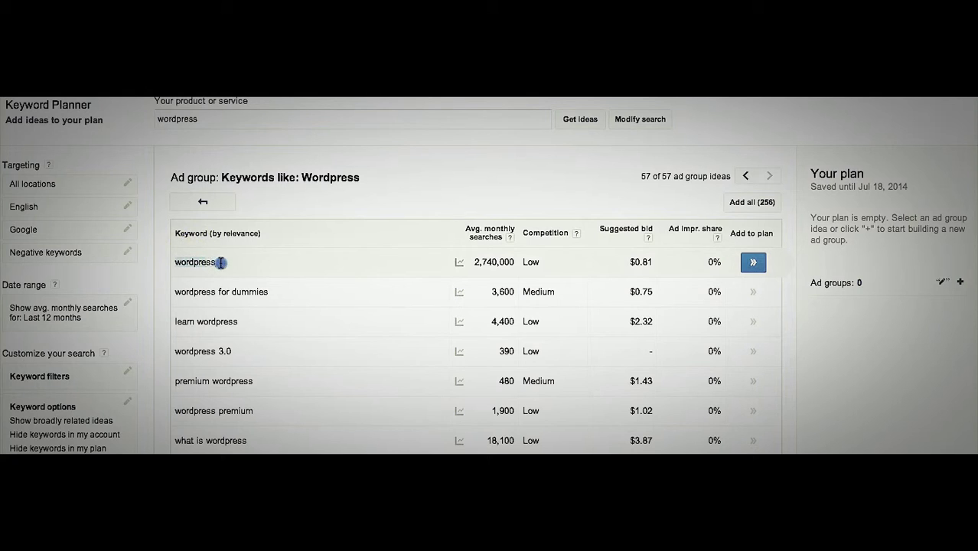
{"action": "left_click", "coordinate": [557, 261]}
{"action": "left_click_drag", "start_coordinate": [568, 267], "coordinate": [541, 264]}
Highlight 'what is wordpress' with its 18,100 monthly searches and Low competition
{"action": "left_click", "coordinate": [343, 262]}
{"action": "left_click", "coordinate": [357, 302]}
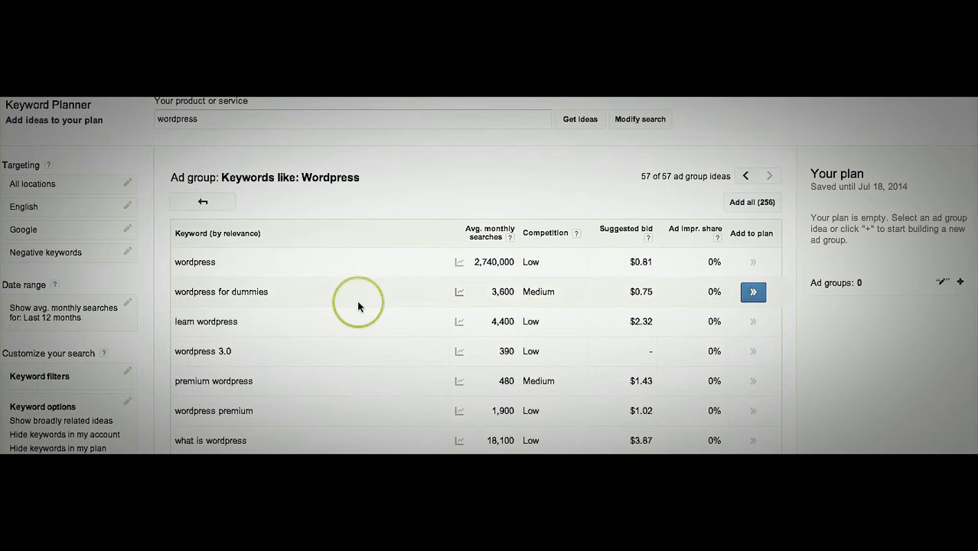
{"action": "scroll", "coordinate": [357, 302], "scroll_direction": "down", "scroll_amount": 4}
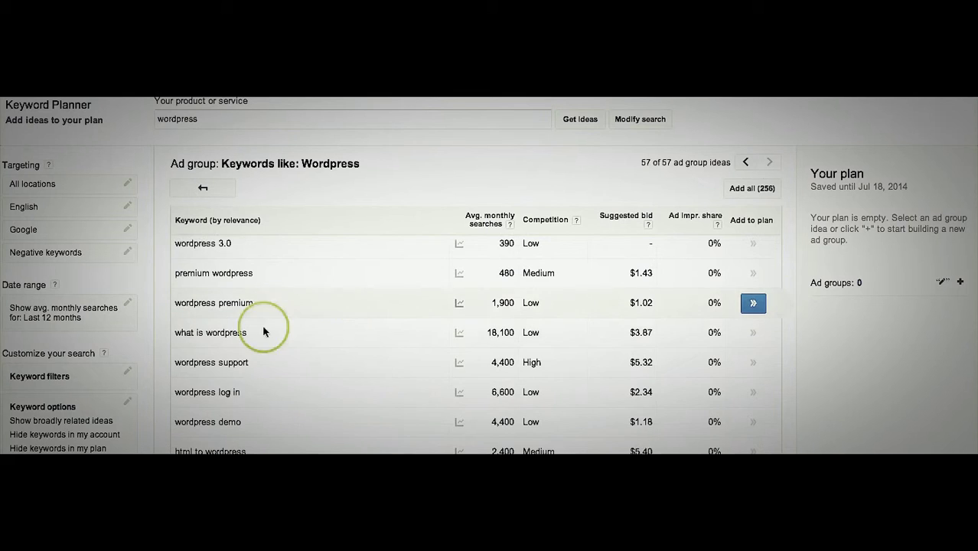
{"action": "left_click_drag", "start_coordinate": [175, 333], "coordinate": [249, 331]}
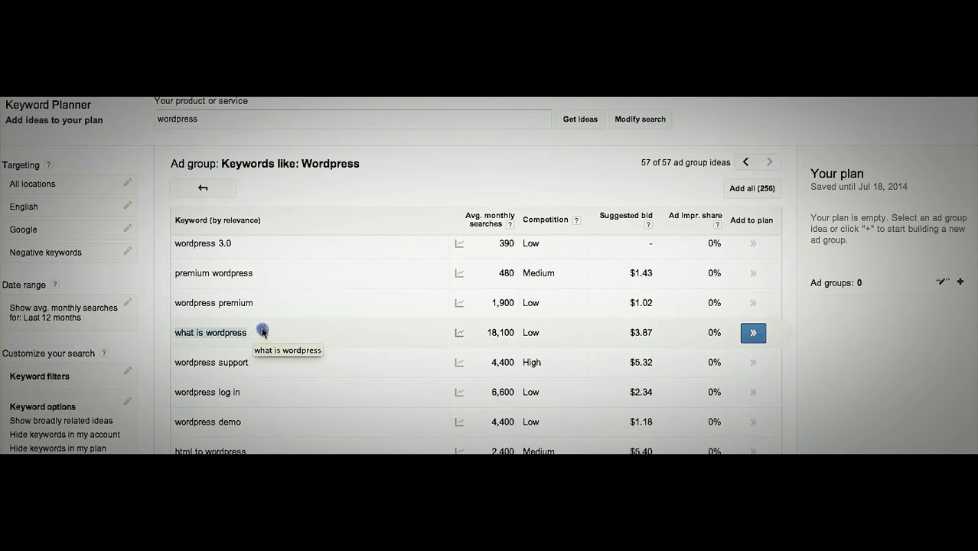
{"action": "left_click", "coordinate": [261, 331]}
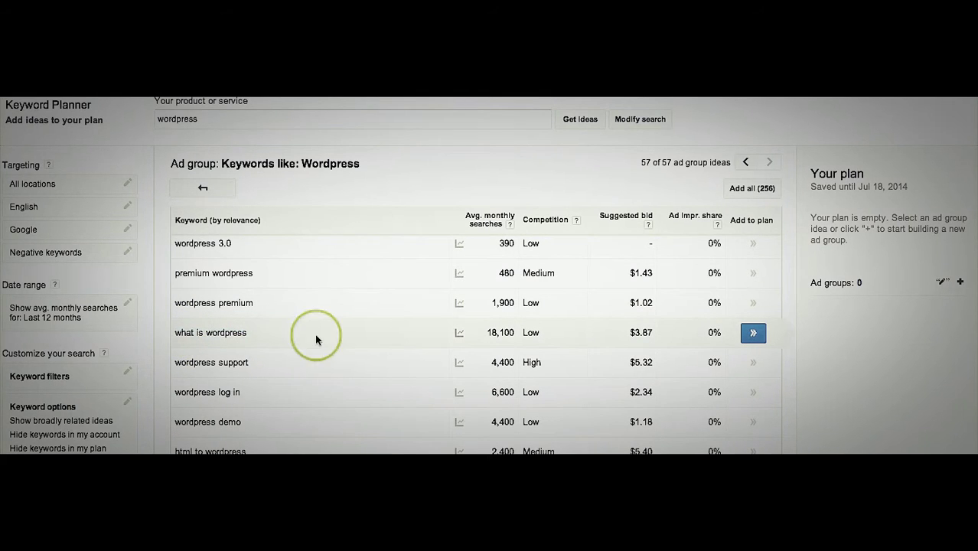
{"action": "double_click", "coordinate": [511, 332]}
{"action": "left_click", "coordinate": [536, 332]}
{"action": "double_click", "coordinate": [532, 332]}
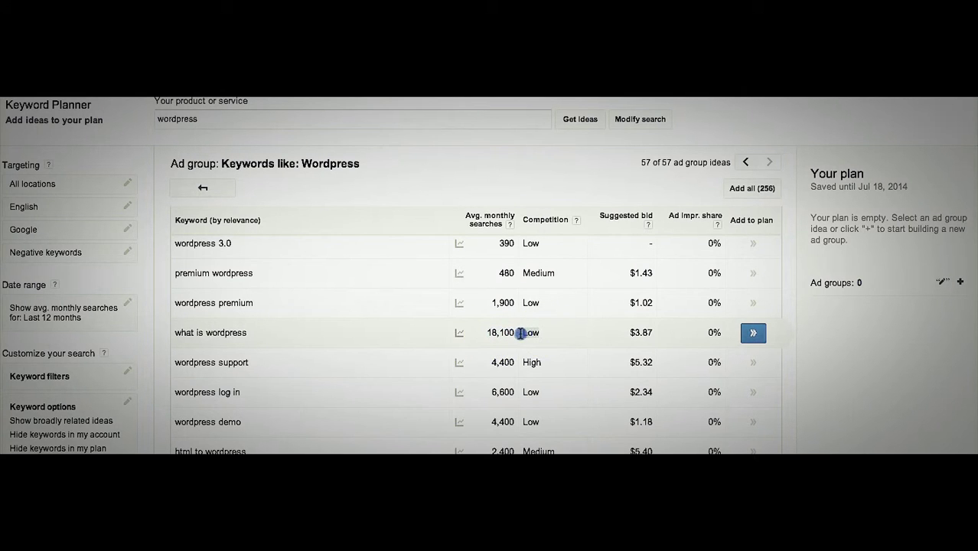
{"action": "left_click", "coordinate": [558, 335]}
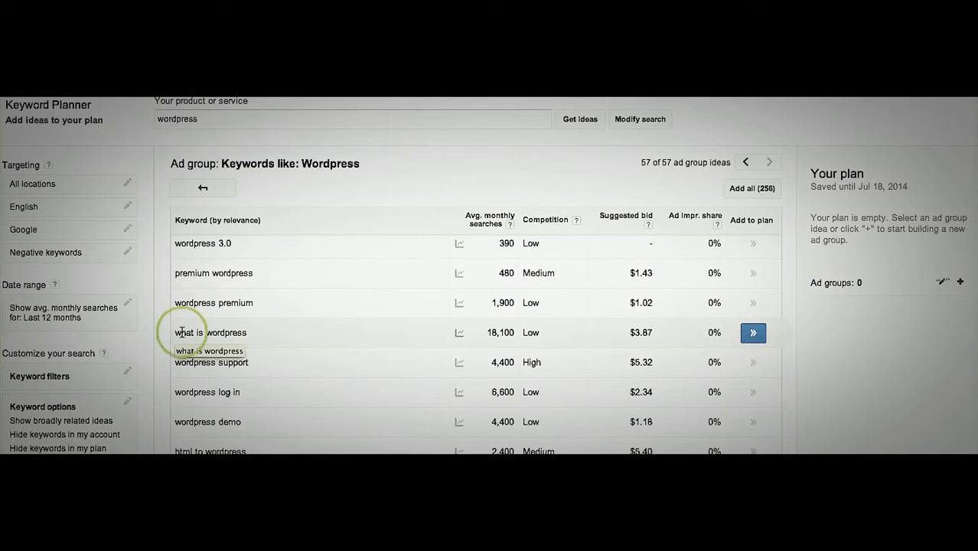
Scroll through the remaining Wordpress keyword ideas, comparing their search volumes
{"action": "scroll", "coordinate": [245, 372], "scroll_direction": "down", "scroll_amount": 3}
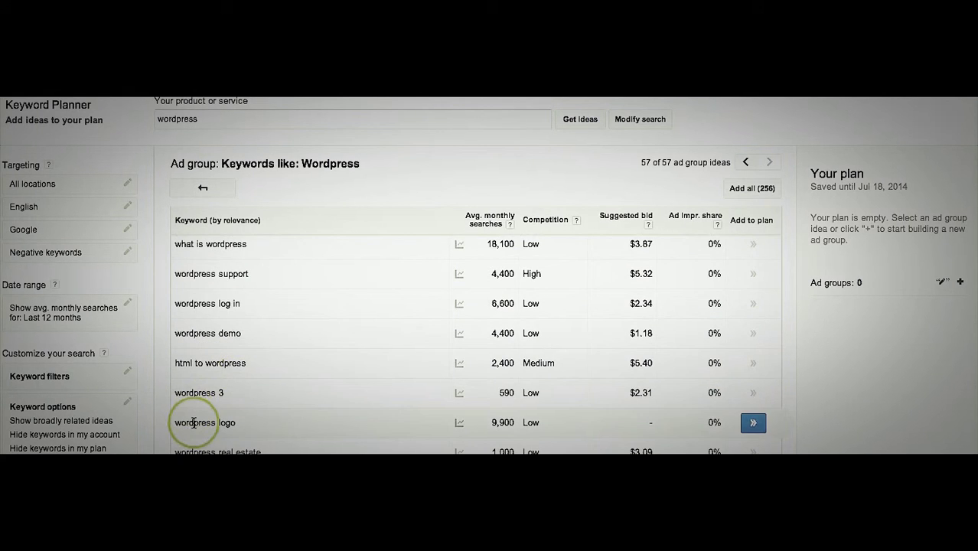
{"action": "scroll", "coordinate": [475, 344], "scroll_direction": "down", "scroll_amount": 5}
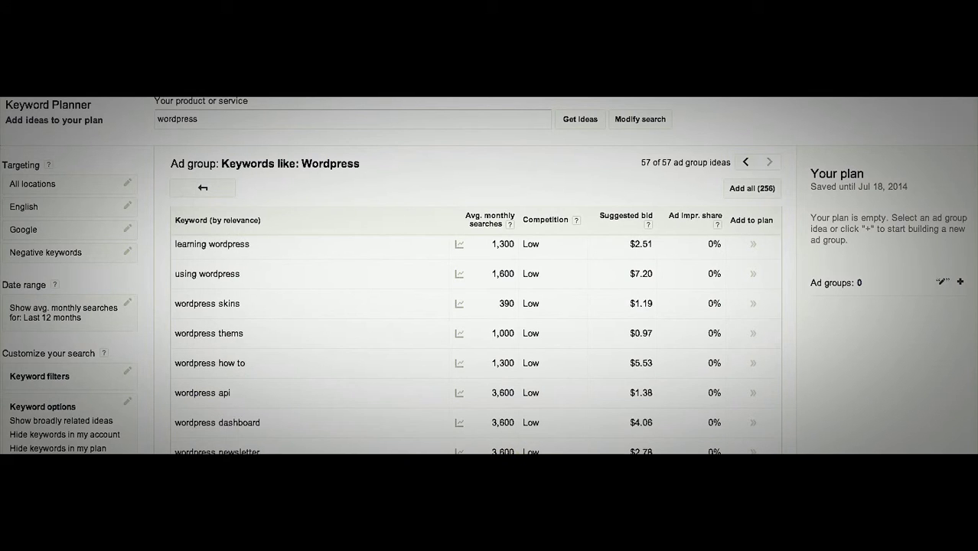
{"action": "mouse_move", "coordinate": [459, 452]}
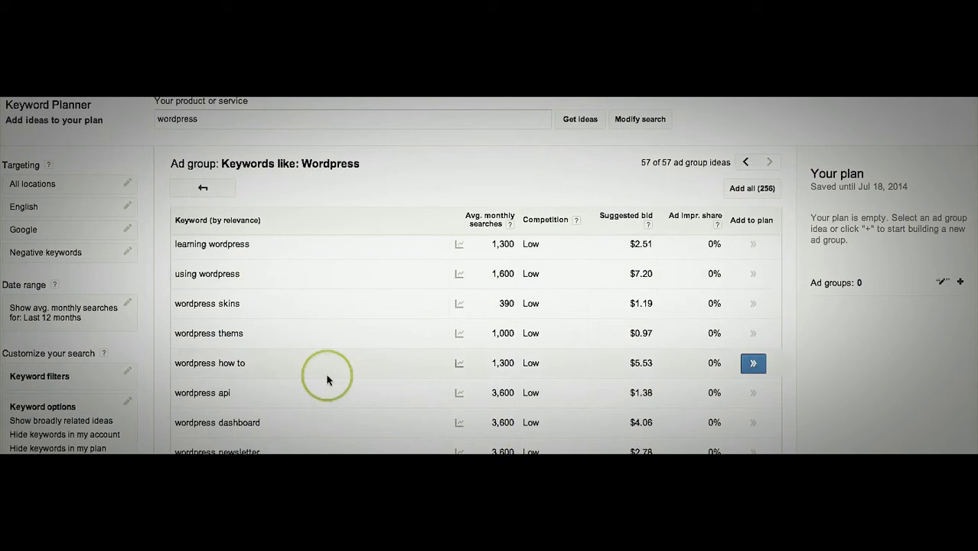
{"action": "scroll", "coordinate": [328, 383], "scroll_direction": "up", "scroll_amount": 3}
{"action": "scroll", "coordinate": [328, 383], "scroll_direction": "down", "scroll_amount": 3}
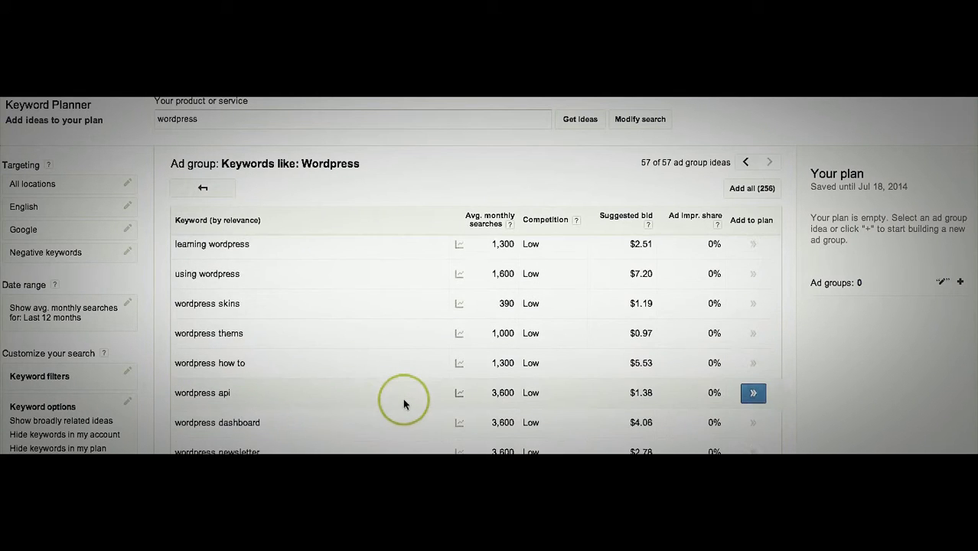
{"action": "scroll", "coordinate": [402, 399], "scroll_direction": "up", "scroll_amount": 3}
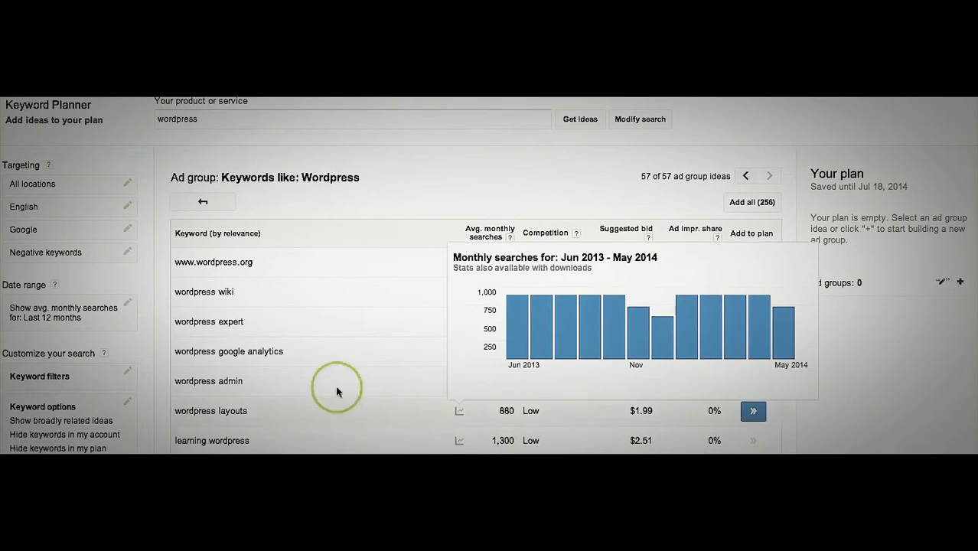
{"action": "scroll", "coordinate": [727, 449], "scroll_direction": "down", "scroll_amount": 3}
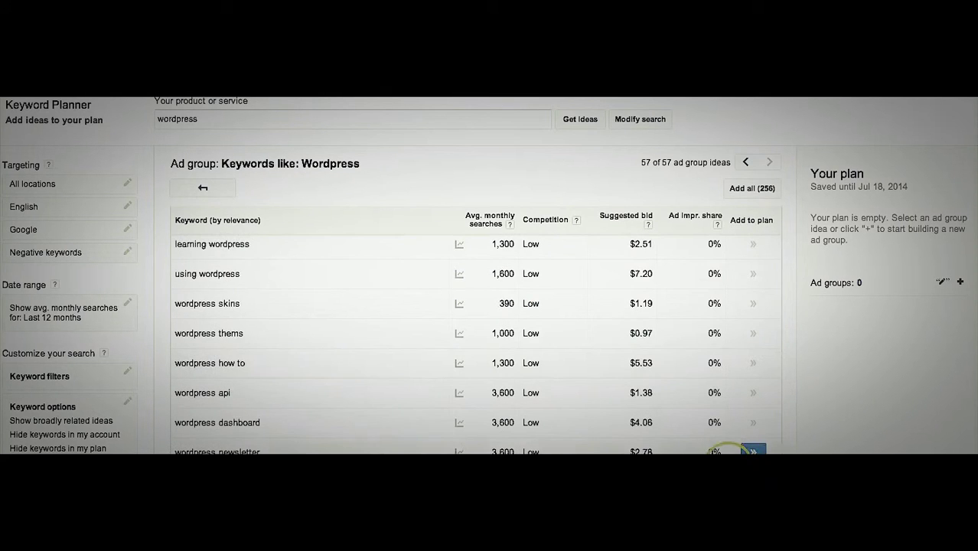
{"action": "scroll", "coordinate": [727, 450], "scroll_direction": "down", "scroll_amount": 3}
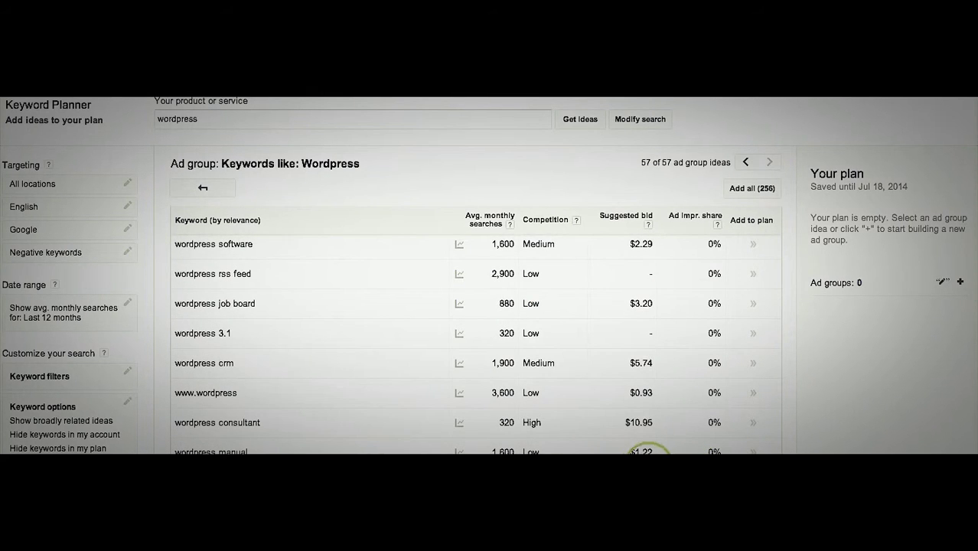
{"action": "scroll", "coordinate": [535, 427], "scroll_direction": "up", "scroll_amount": 3}
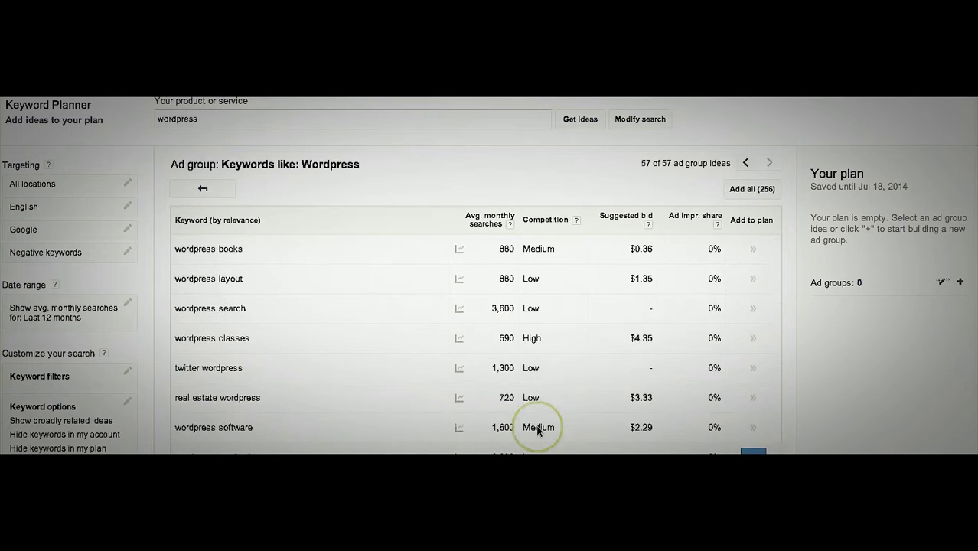
{"action": "scroll", "coordinate": [537, 431], "scroll_direction": "up", "scroll_amount": 1}
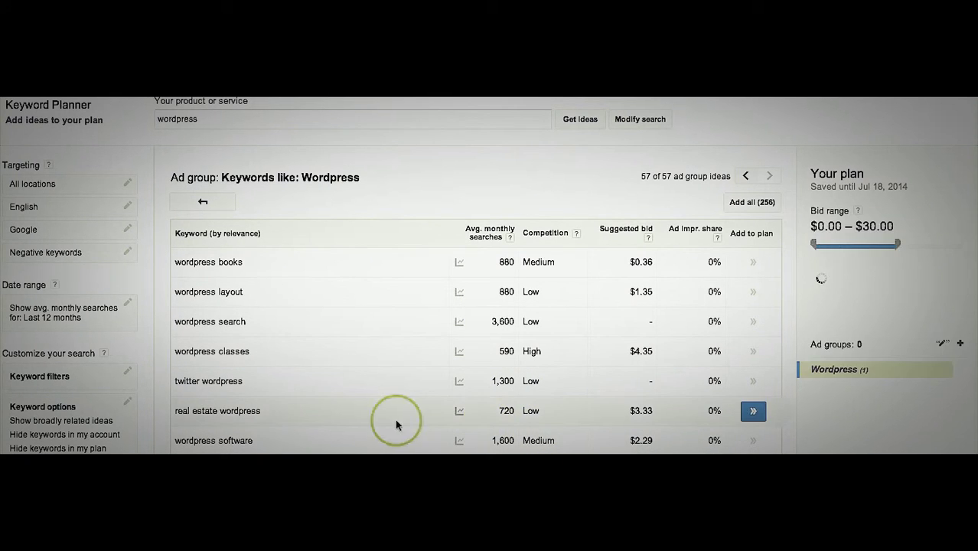
Scroll up and down the Wordpress keyword ideas table until wordpress backup appears
{"action": "scroll", "coordinate": [465, 415], "scroll_direction": "down", "scroll_amount": 3}
{"action": "scroll", "coordinate": [291, 388], "scroll_direction": "up", "scroll_amount": 3}
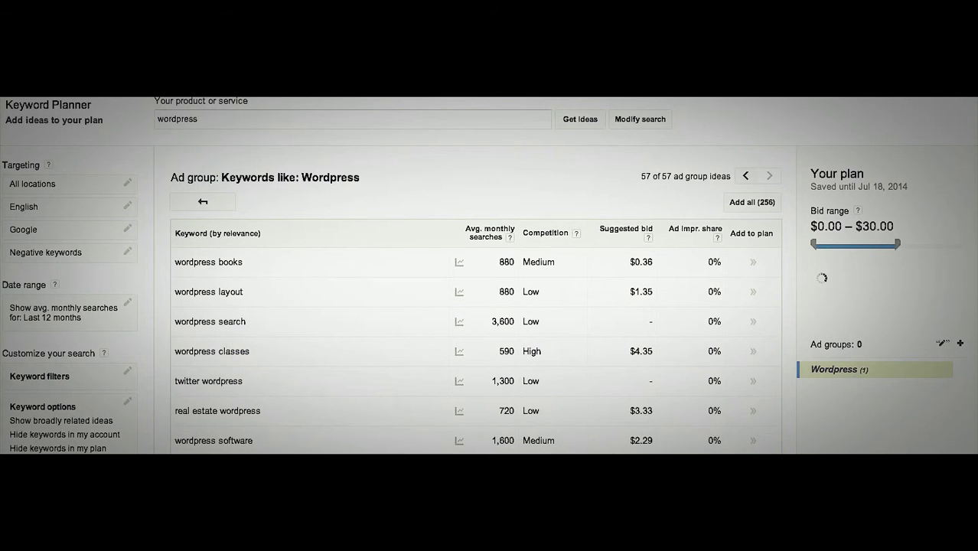
{"action": "scroll", "coordinate": [769, 432], "scroll_direction": "down", "scroll_amount": 3}
{"action": "scroll", "coordinate": [406, 454], "scroll_direction": "down", "scroll_amount": 3}
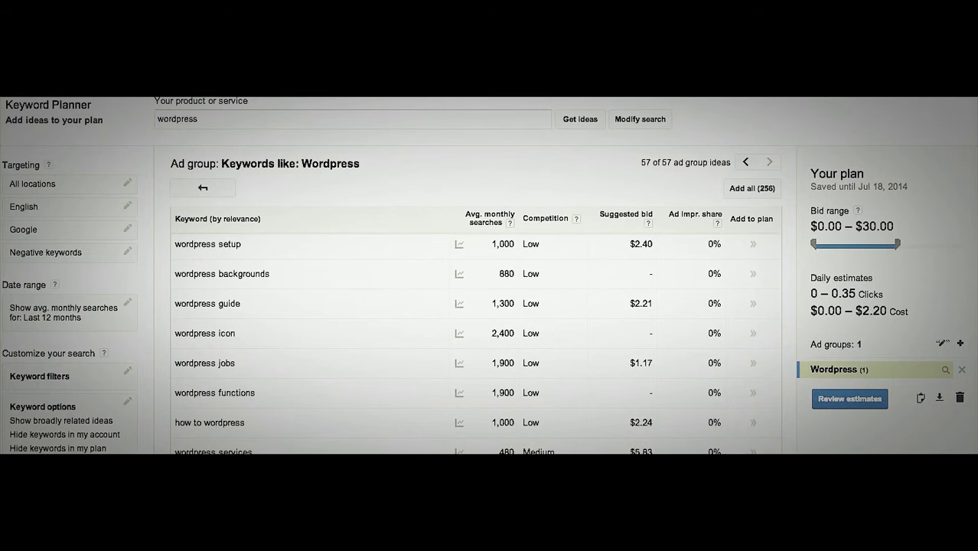
{"action": "scroll", "coordinate": [589, 415], "scroll_direction": "up", "scroll_amount": 2}
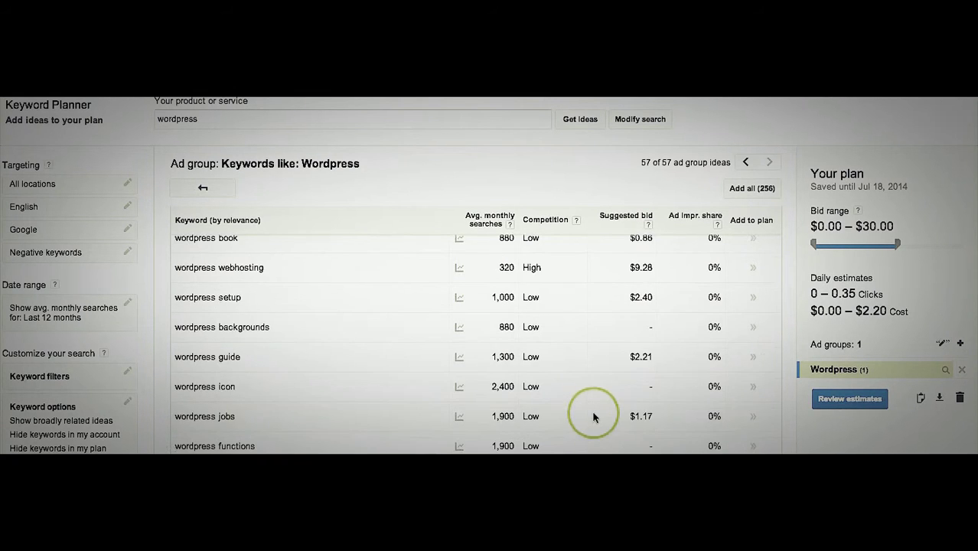
{"action": "scroll", "coordinate": [590, 404], "scroll_direction": "up", "scroll_amount": 1}
{"action": "scroll", "coordinate": [579, 398], "scroll_direction": "down", "scroll_amount": 3}
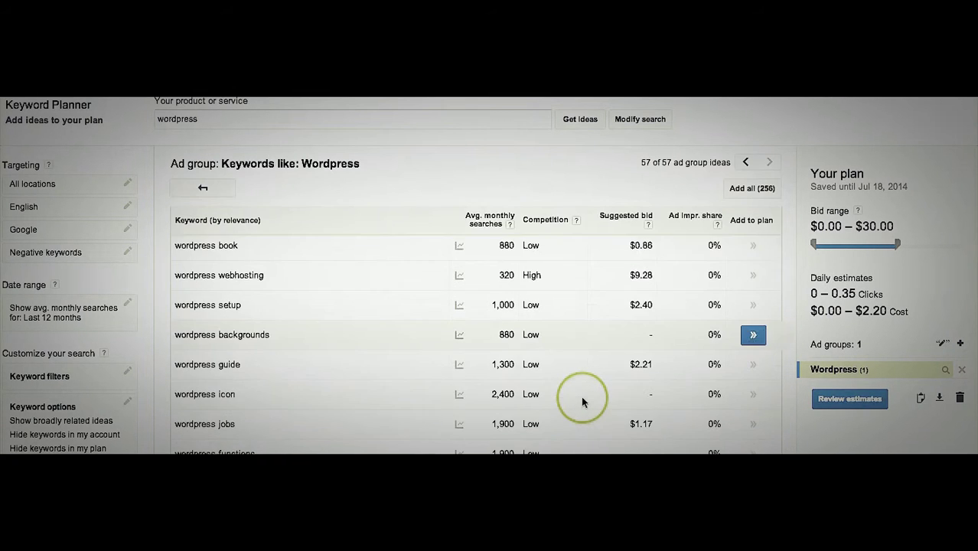
{"action": "scroll", "coordinate": [405, 415], "scroll_direction": "down", "scroll_amount": 4}
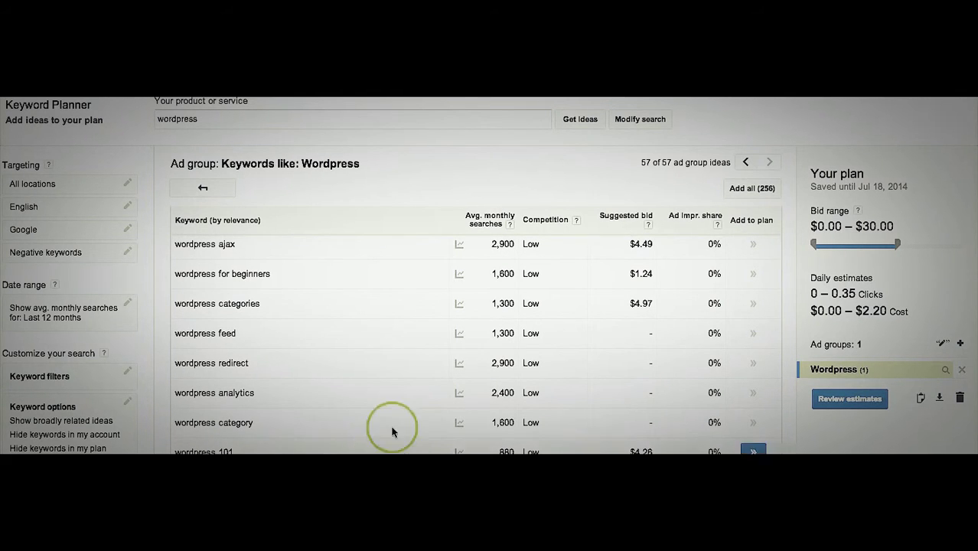
{"action": "scroll", "coordinate": [406, 401], "scroll_direction": "up", "scroll_amount": 3}
{"action": "scroll", "coordinate": [406, 401], "scroll_direction": "up", "scroll_amount": 2}
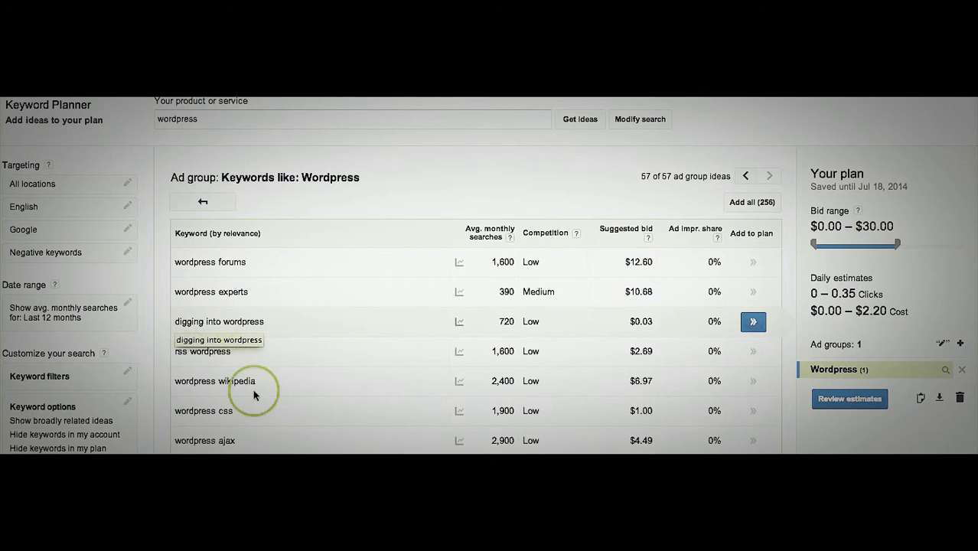
{"action": "scroll", "coordinate": [251, 393], "scroll_direction": "down", "scroll_amount": 5}
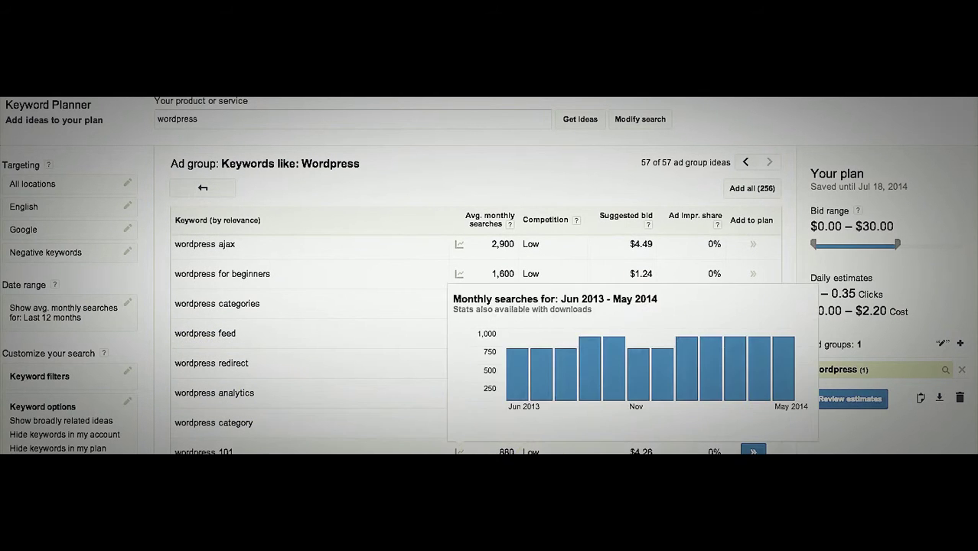
{"action": "scroll", "coordinate": [475, 344], "scroll_direction": "down", "scroll_amount": 5}
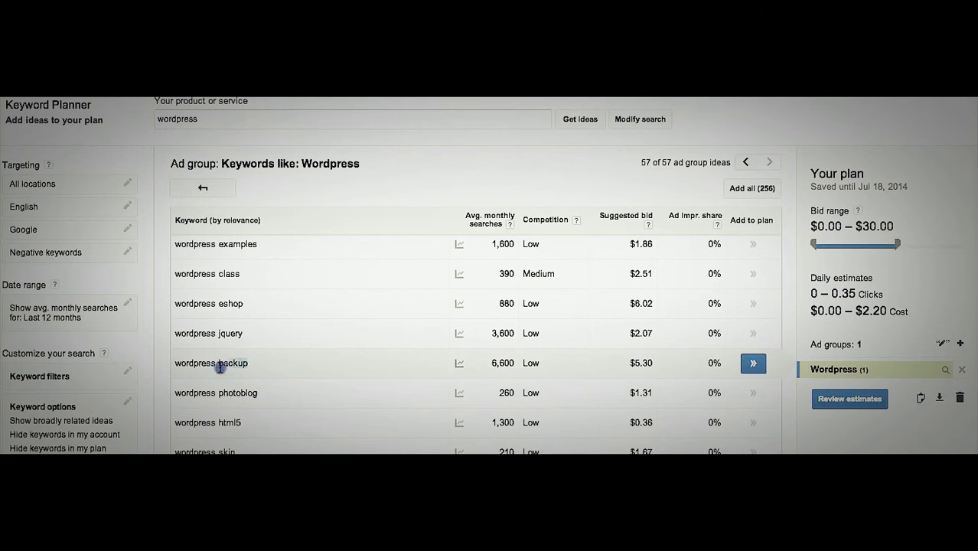
{"action": "left_click", "coordinate": [175, 363]}
{"action": "left_click_drag", "start_coordinate": [175, 364], "coordinate": [254, 364]}
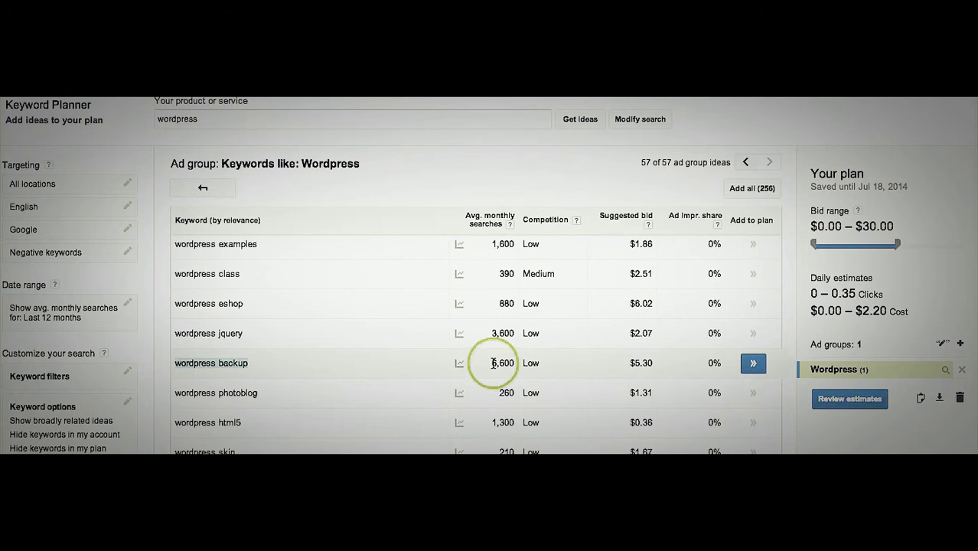
{"action": "mouse_move", "coordinate": [493, 363]}
{"action": "left_mouse_down"}
{"action": "mouse_move", "coordinate": [525, 364]}
{"action": "mouse_move", "coordinate": [492, 363]}
{"action": "left_mouse_up"}
{"action": "left_click", "coordinate": [522, 364]}
{"action": "left_click", "coordinate": [519, 365]}
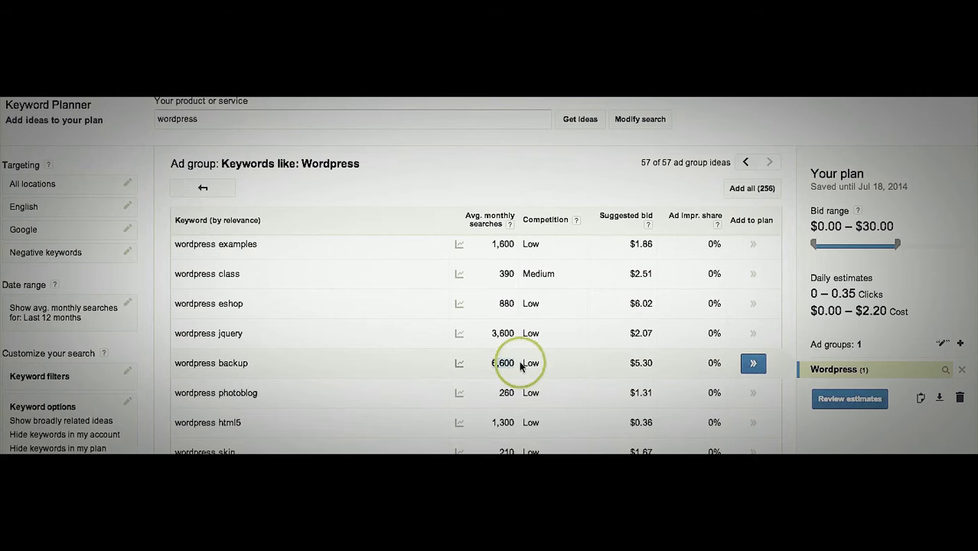
{"action": "left_click_drag", "start_coordinate": [524, 363], "coordinate": [542, 364]}
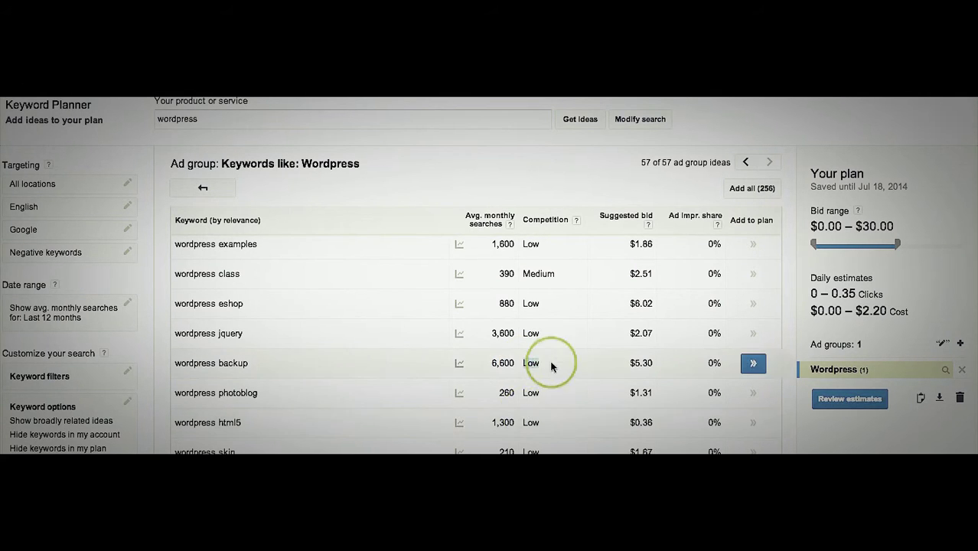
{"action": "left_click", "coordinate": [570, 365]}
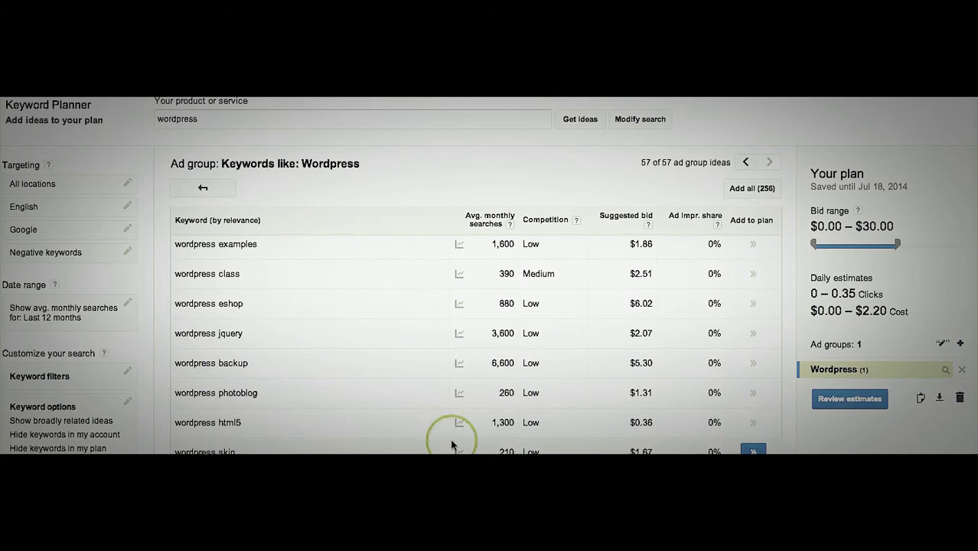
{"action": "scroll", "coordinate": [429, 404], "scroll_direction": "up", "scroll_amount": 1}
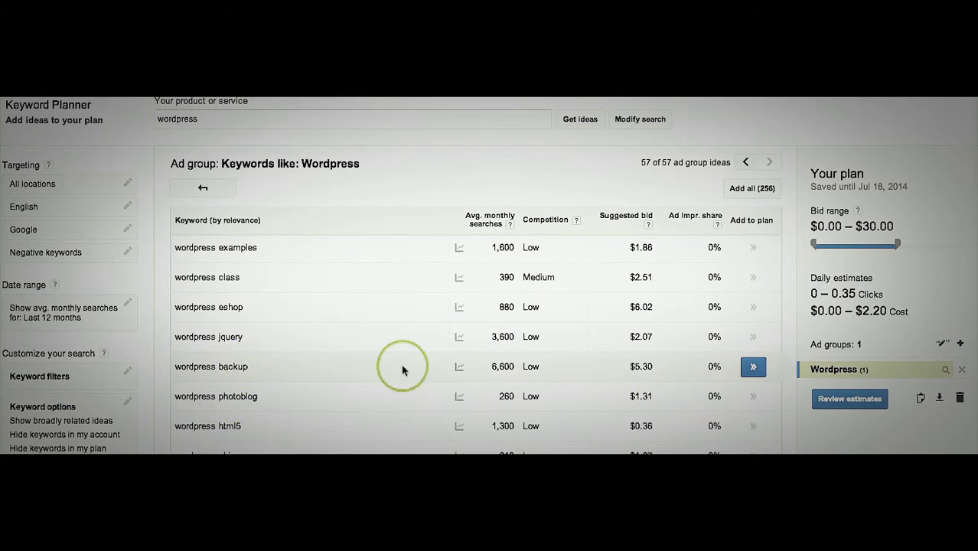
{"action": "left_click", "coordinate": [760, 375]}
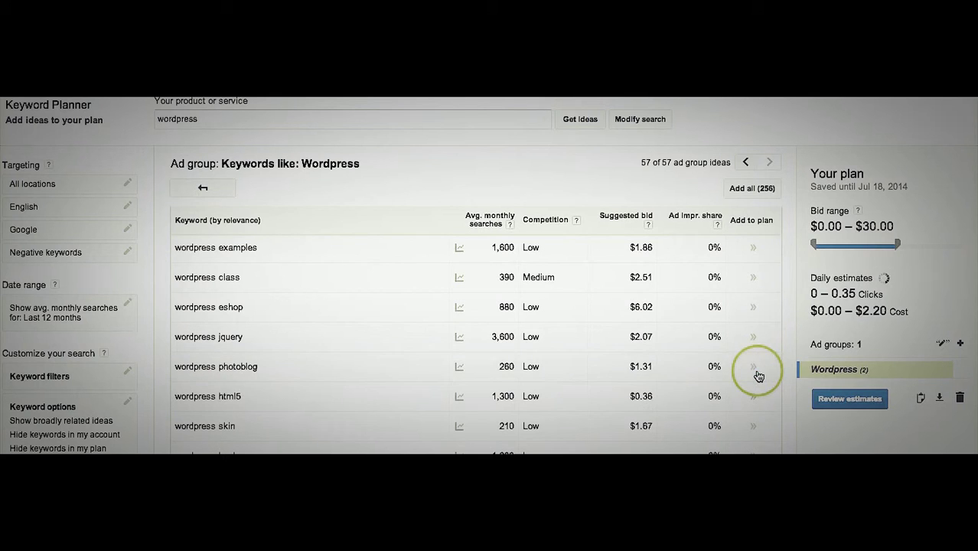
Review the Wordpress ad group's keywords, wordpress backup and wordpress job board, then close the list
{"action": "left_click", "coordinate": [946, 369]}
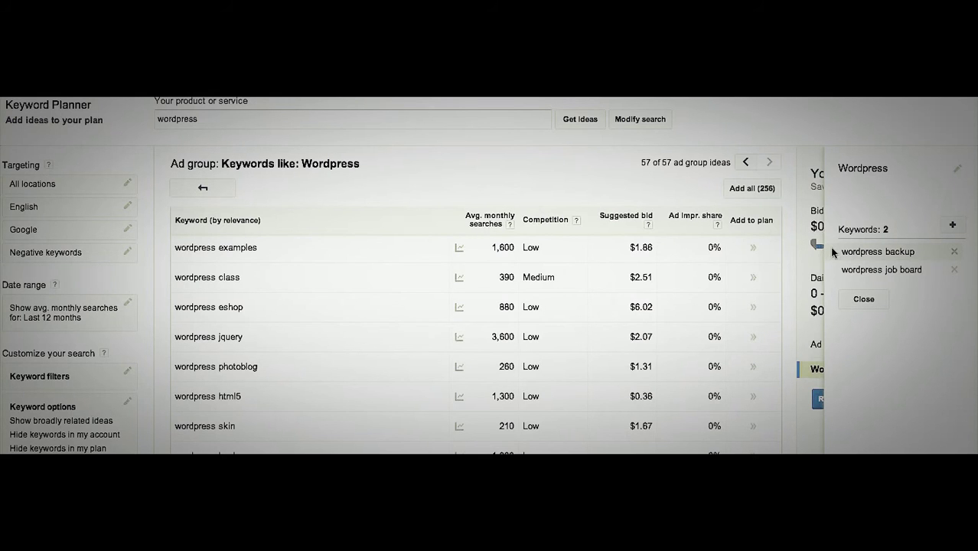
{"action": "left_click", "coordinate": [870, 302]}
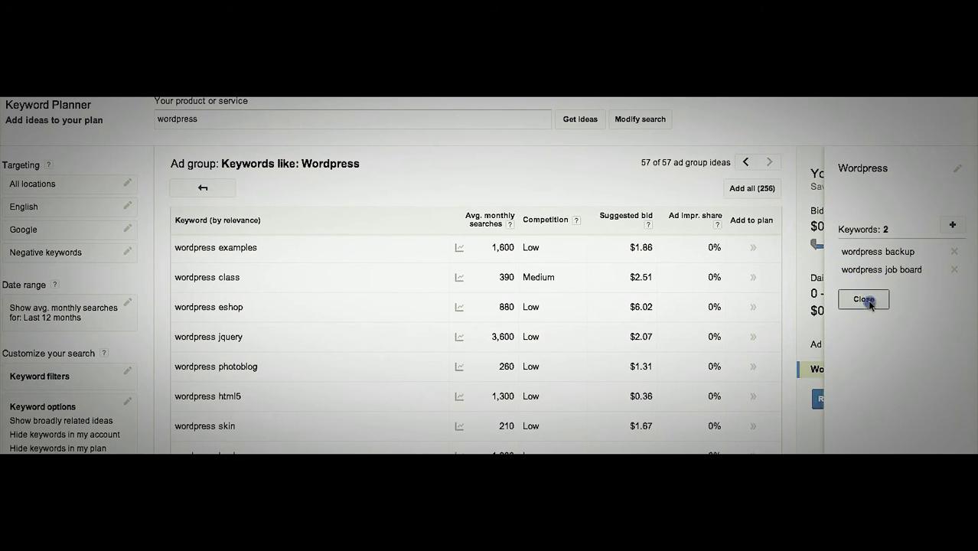